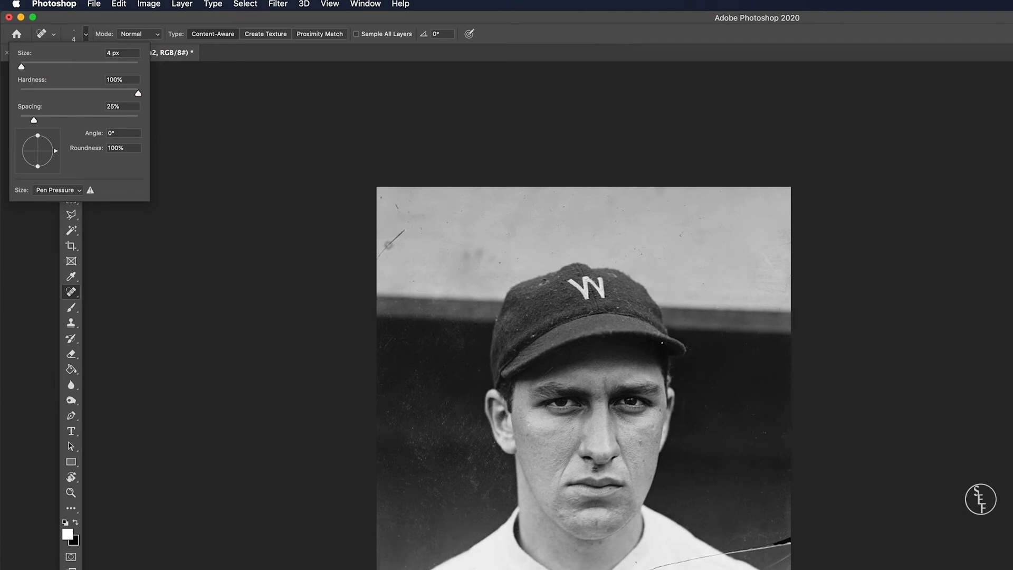
- Heal the long scratch and dark spots in the upper-left corner of the light wall with the Spot Healing Brush
mouse_move(404, 230)
left_mouse_down()
mouse_move(374, 264)
mouse_move(391, 244)
left_mouse_up()
left_click_drag(396, 204, 409, 226)
left_click_drag(408, 210, 411, 226)
left_click(422, 233)
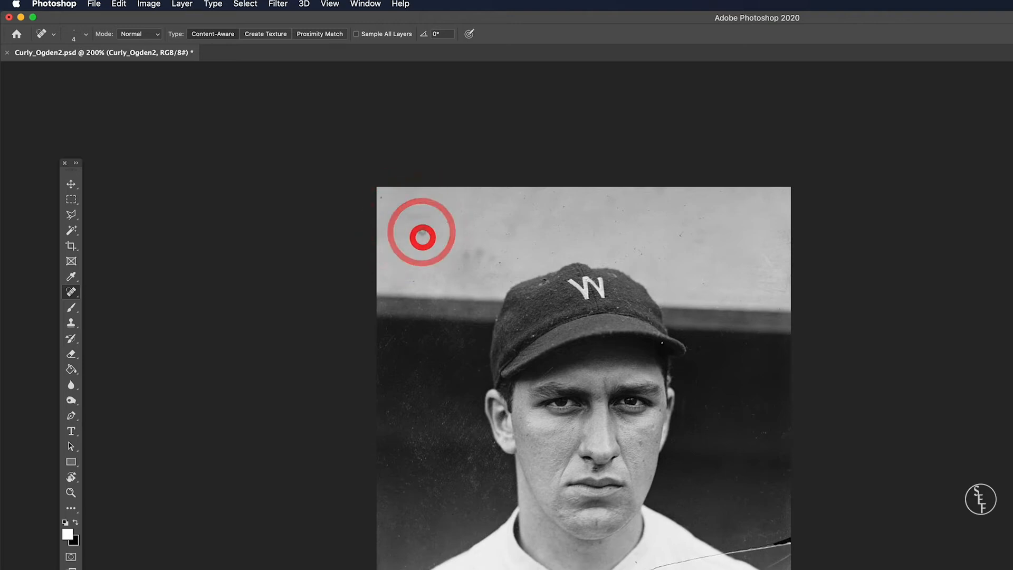
left_click(421, 235)
left_click(428, 235)
left_click(428, 228)
left_click(422, 228)
left_click(422, 218)
left_click(381, 198)
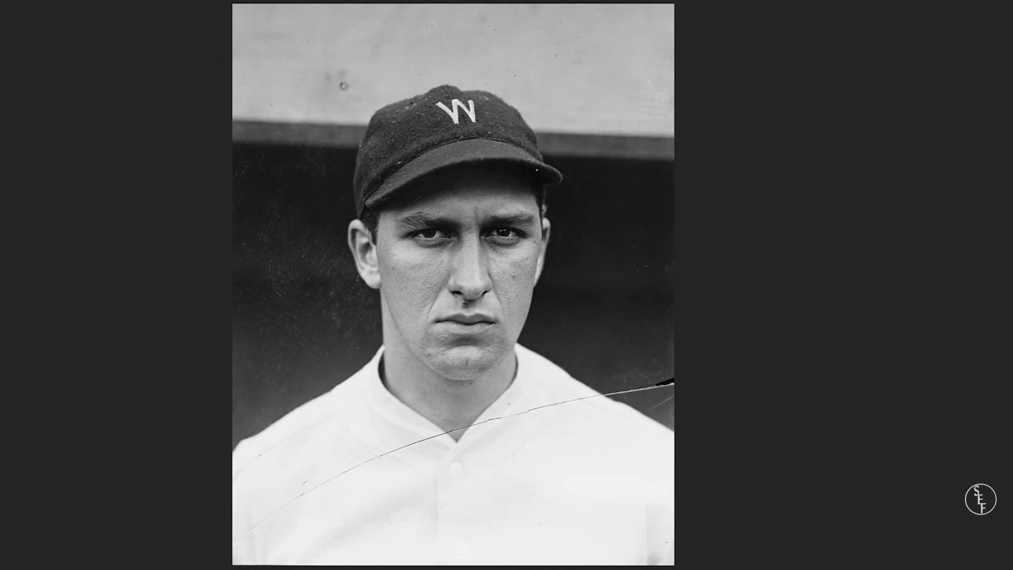
- Remove the specks and the dark blotch from the light wall above and around the cap with spot healing
left_click(555, 58)
left_click(367, 57)
left_click(309, 45)
left_click(324, 30)
left_click(389, 21)
left_click(401, 28)
left_click(430, 28)
left_click(485, 42)
left_click(492, 29)
left_click(536, 23)
- Heal the scratches near the wall's right edge and the specks on the cap
left_click_drag(656, 106, 645, 73)
left_click(658, 85)
left_click(581, 105)
left_click(498, 148)
left_click(395, 143)
- Spot-heal the dust and marks in the dark background right of the face and at the tip of the cap brim
left_click(637, 271)
left_click(667, 312)
left_click(644, 330)
left_click(624, 380)
left_click(584, 332)
left_click(586, 245)
left_click(638, 251)
left_click(661, 249)
left_click(658, 236)
mouse_move(584, 259)
left_mouse_down()
mouse_move(576, 214)
mouse_move(561, 236)
left_mouse_up()
left_click(577, 243)
left_click(576, 213)
left_click(570, 217)
left_click(566, 177)
left_click(567, 180)
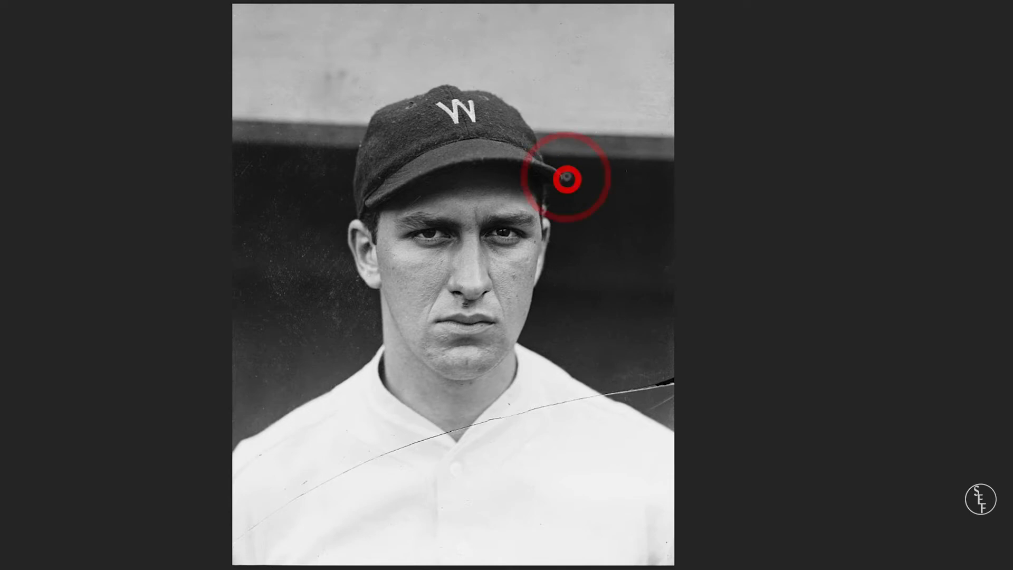
- Heal the marks beside both shoulders and the specks along the wall's lower beam left of the cap
left_click(677, 390)
left_click(656, 411)
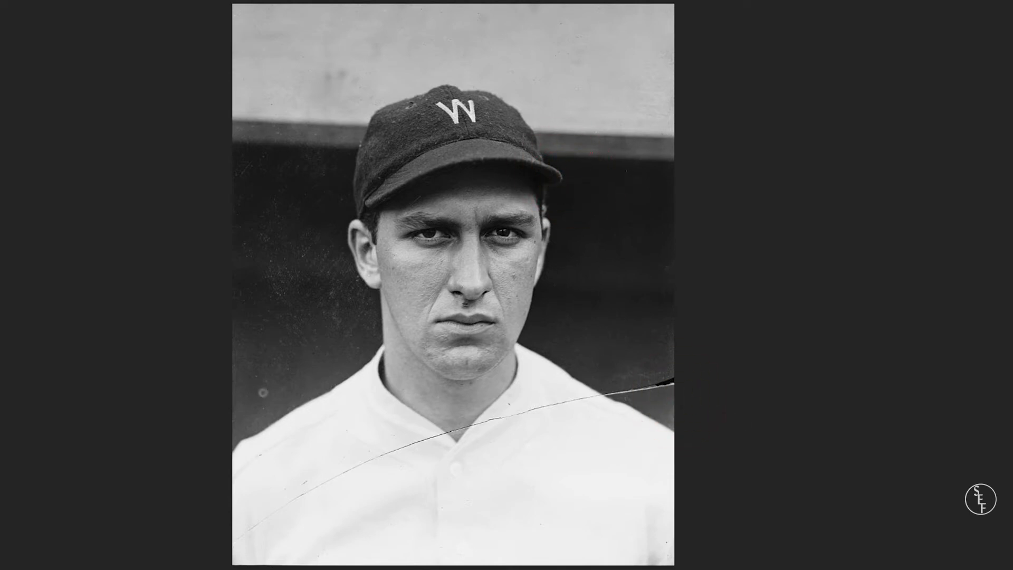
left_click(282, 415)
left_click(241, 396)
left_click(263, 158)
left_click(279, 127)
left_click(233, 131)
left_click(353, 141)
- Spot-heal the remaining blemishes on the shirt, cap, wall and the photo's lower-right corner
left_click(509, 405)
mouse_move(428, 148)
left_mouse_down()
mouse_move(503, 151)
mouse_move(404, 151)
mouse_move(433, 150)
left_mouse_up()
left_click_drag(295, 489, 318, 482)
left_click(263, 460)
left_click(473, 59)
left_click(625, 129)
left_click(671, 550)
left_click(674, 562)
left_click(254, 403)
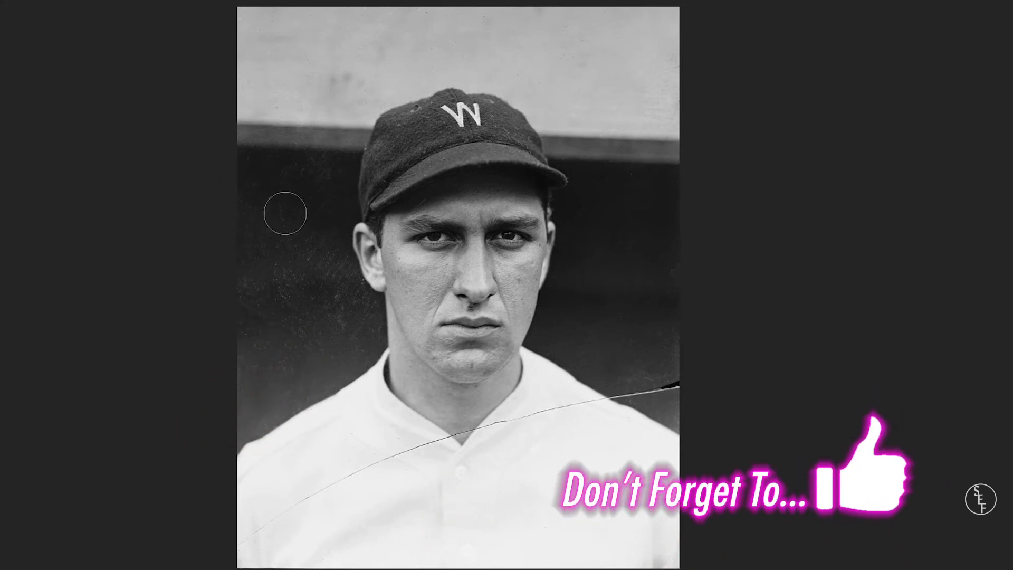
- Heal the long crack running across the shirt from the lower left to the photo's right edge
left_click(347, 305)
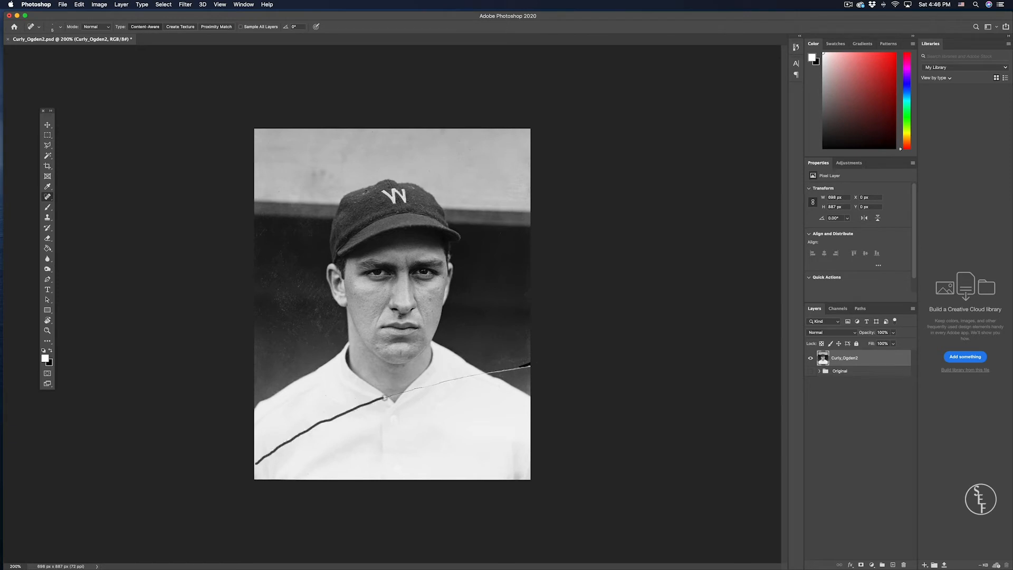
left_click_drag(535, 365, 533, 366)
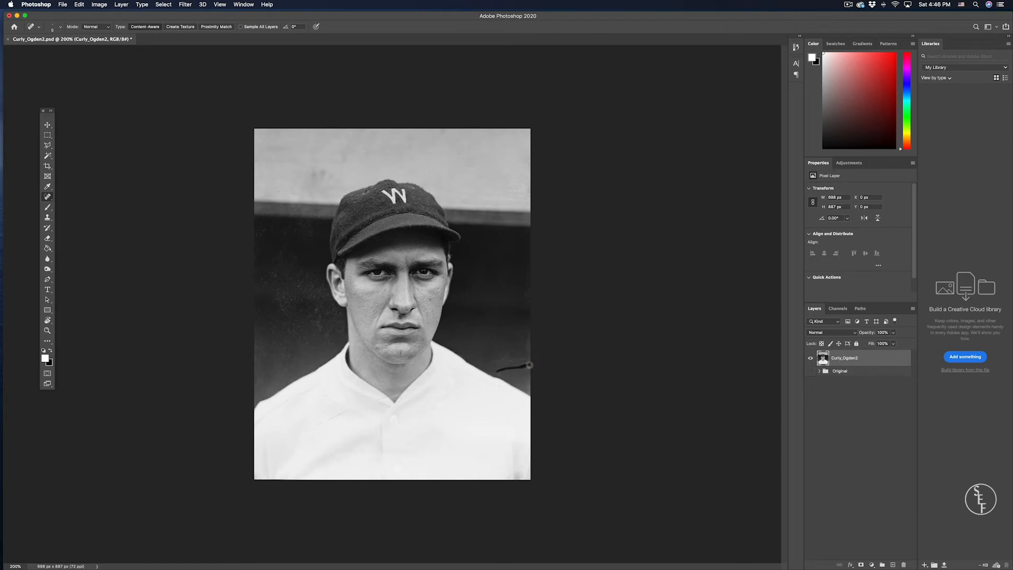
mouse_move(327, 421)
left_mouse_down()
mouse_move(320, 432)
mouse_move(403, 398)
left_mouse_up()
left_click(411, 389)
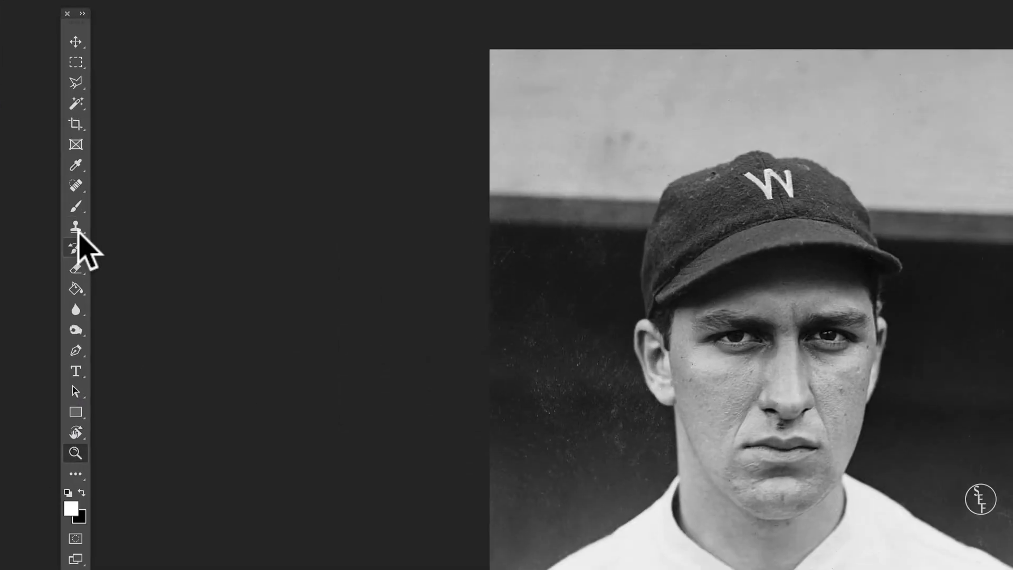
- Clone clean shirt fabric over the leftover crack marks along the right side of the collar with the Clone Stamp
left_click(49, 218)
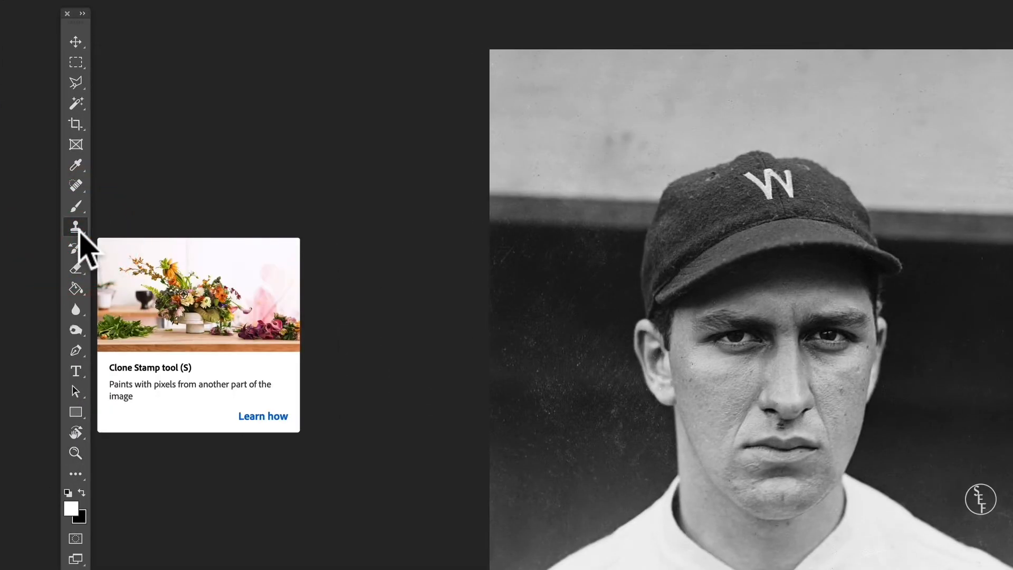
left_click(79, 227)
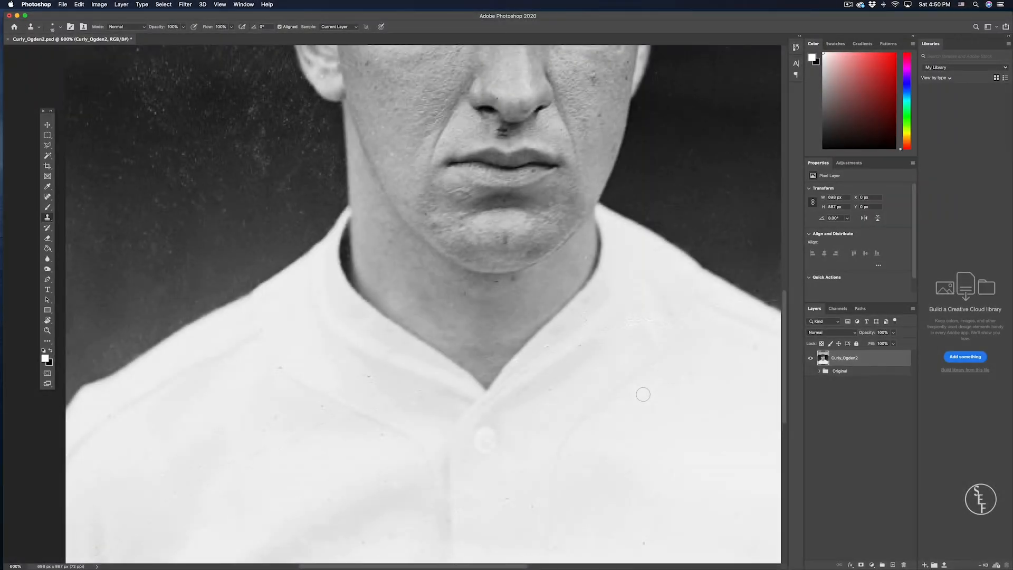
key("alt")
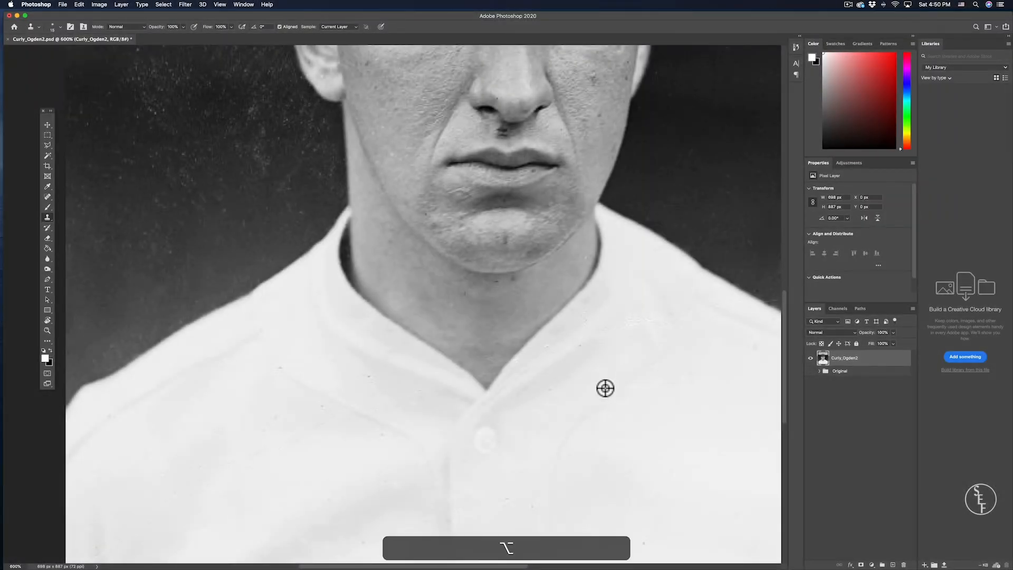
left_click_drag(597, 342, 592, 345)
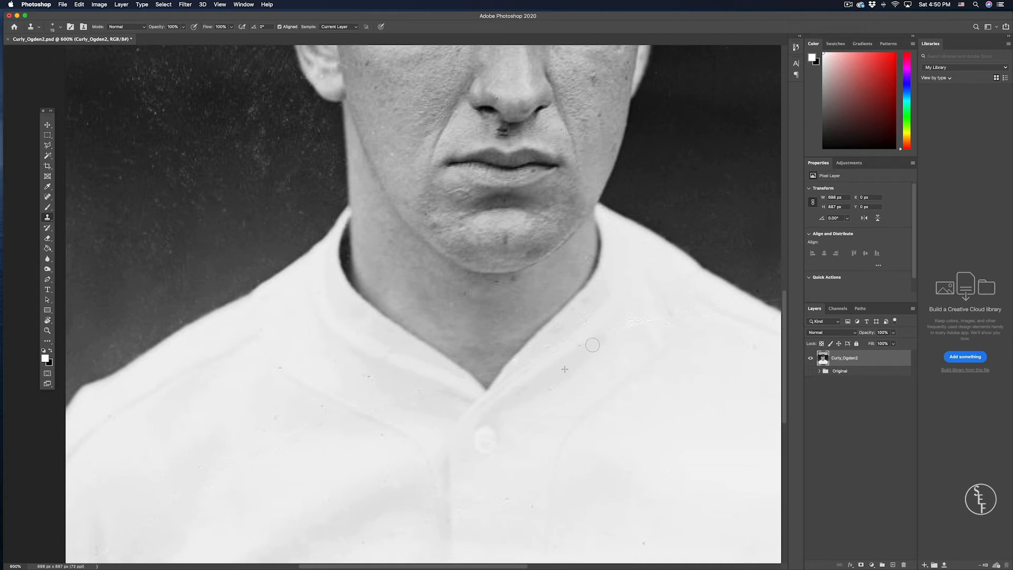
key("alt")
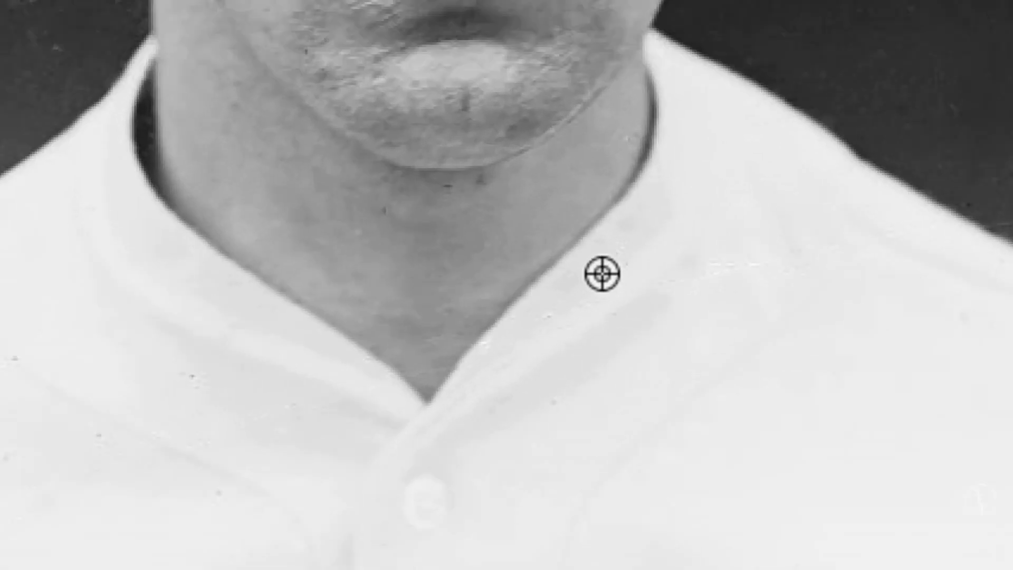
left_click(573, 325, "alt")
left_click_drag(587, 301, 578, 320)
left_click_drag(613, 262, 599, 275)
left_click(652, 216, "alt")
mouse_move(623, 242)
left_mouse_down()
mouse_move(592, 284)
mouse_move(491, 356)
left_mouse_up()
left_click(575, 291, "alt")
left_click(533, 327, "alt")
- Clone clean fabric over the light scratch near the right shoulder and the specks on the left chest
left_click(739, 236, "alt")
left_click_drag(713, 268, 791, 273)
left_click(204, 369, "alt")
left_click(196, 382)
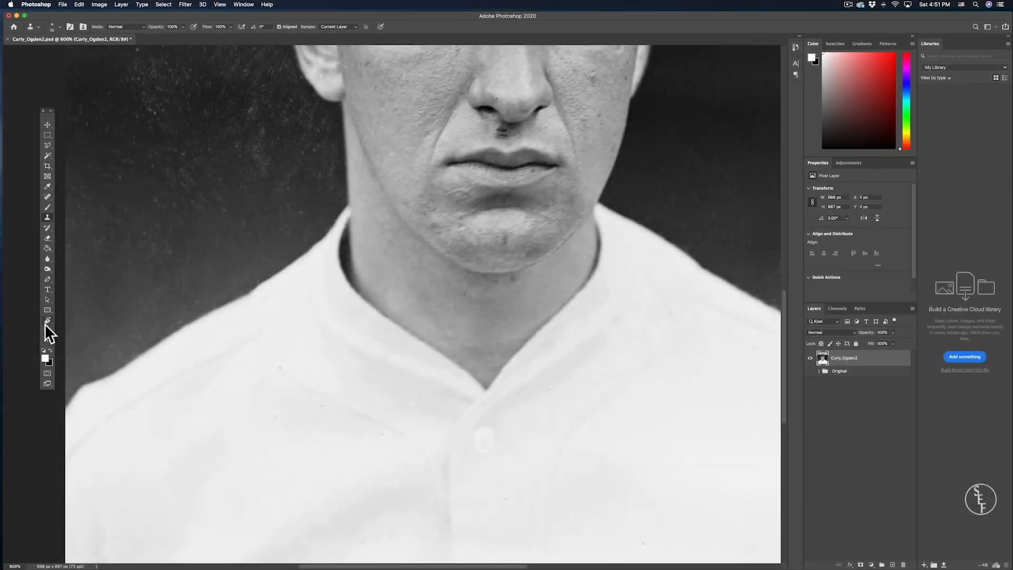
- Enlarge the Clone Stamp brush and clone dark background from right of the face over the upper-left dark area
left_click(47, 331)
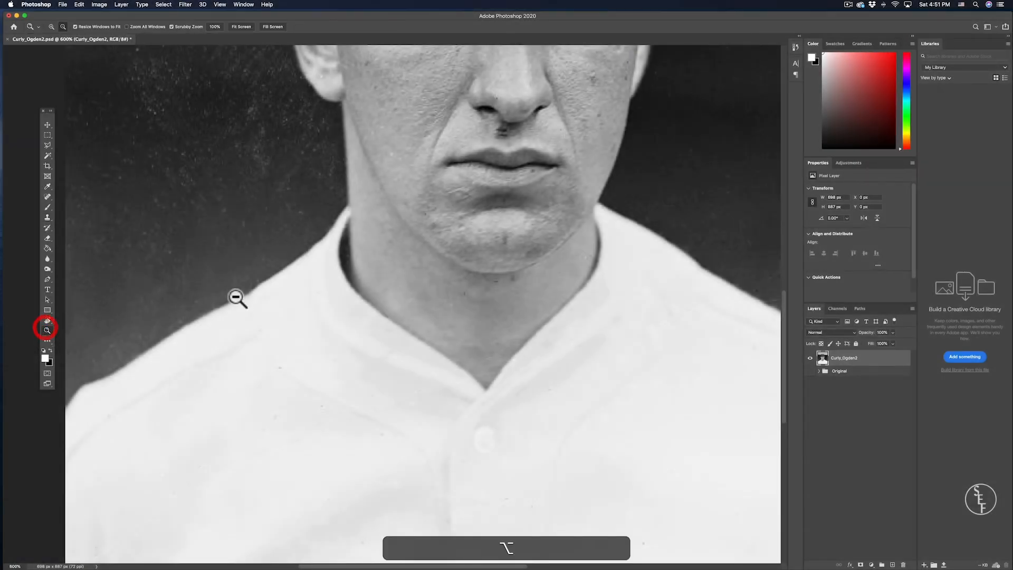
left_click(239, 290, "alt")
left_click(242, 288, "alt")
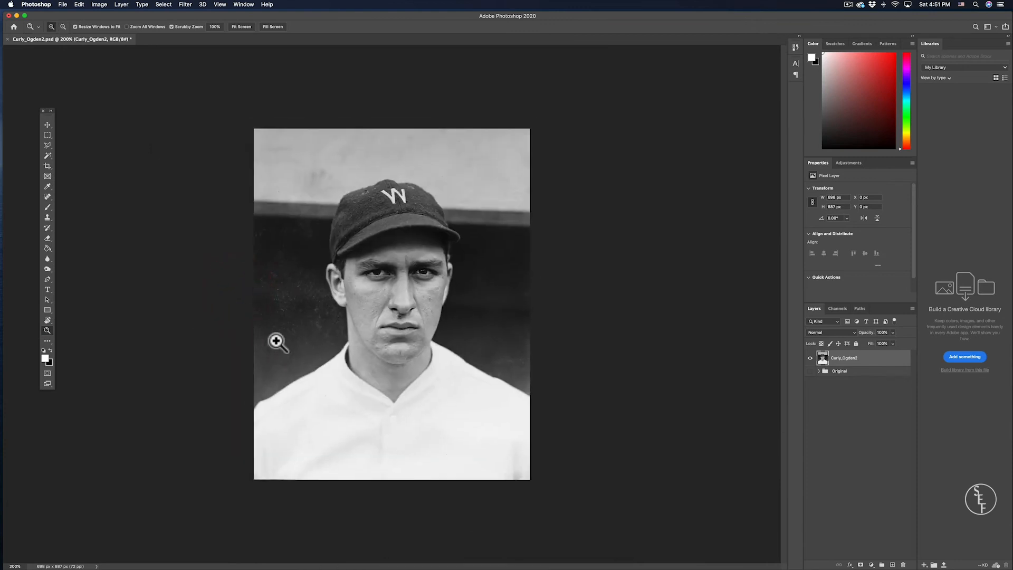
left_click(47, 220)
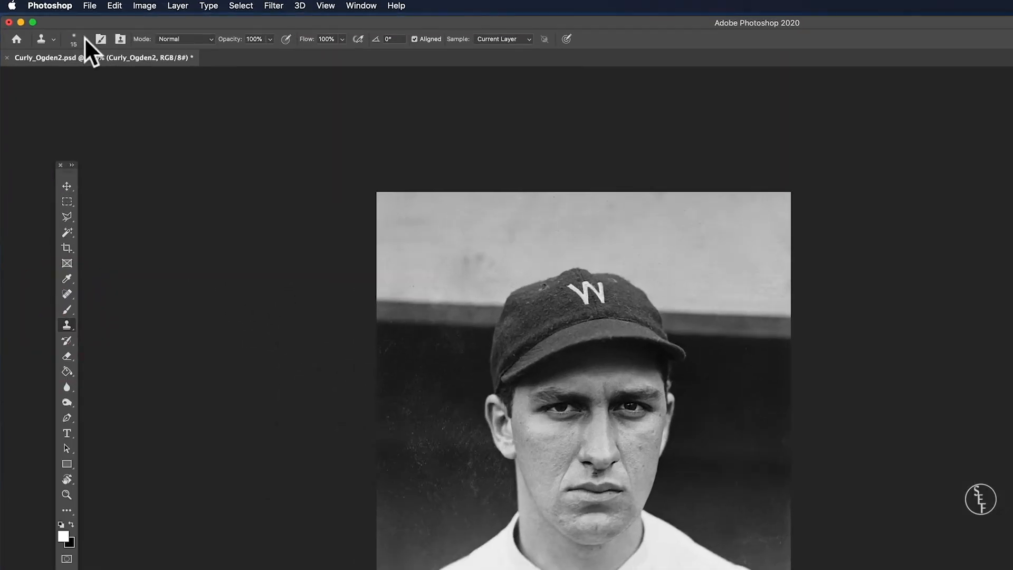
left_click(59, 26)
left_click_drag(73, 77, 79, 76)
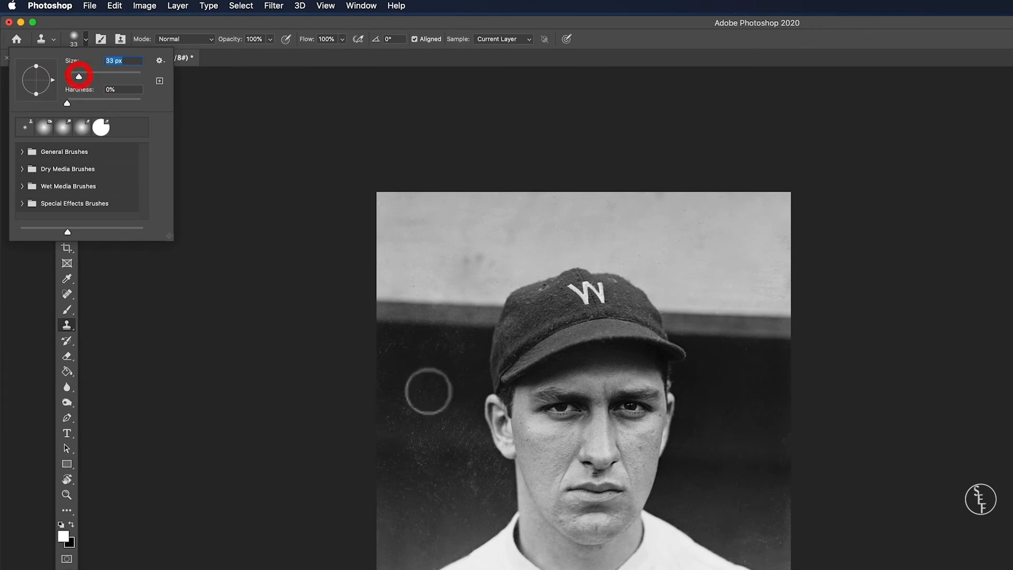
left_click_drag(85, 74, 86, 74)
left_click(706, 356, "alt")
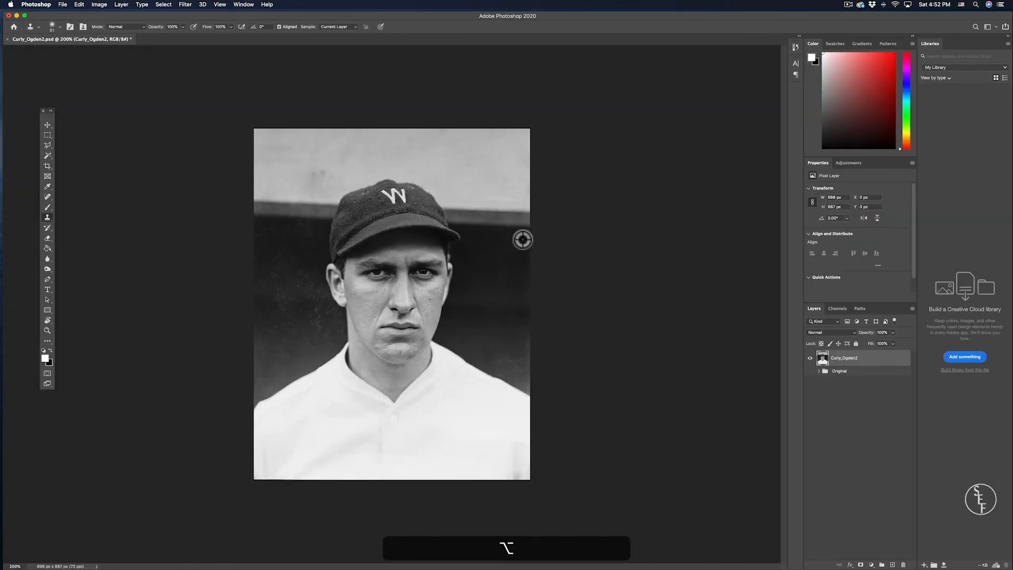
left_click_drag(256, 229, 256, 229)
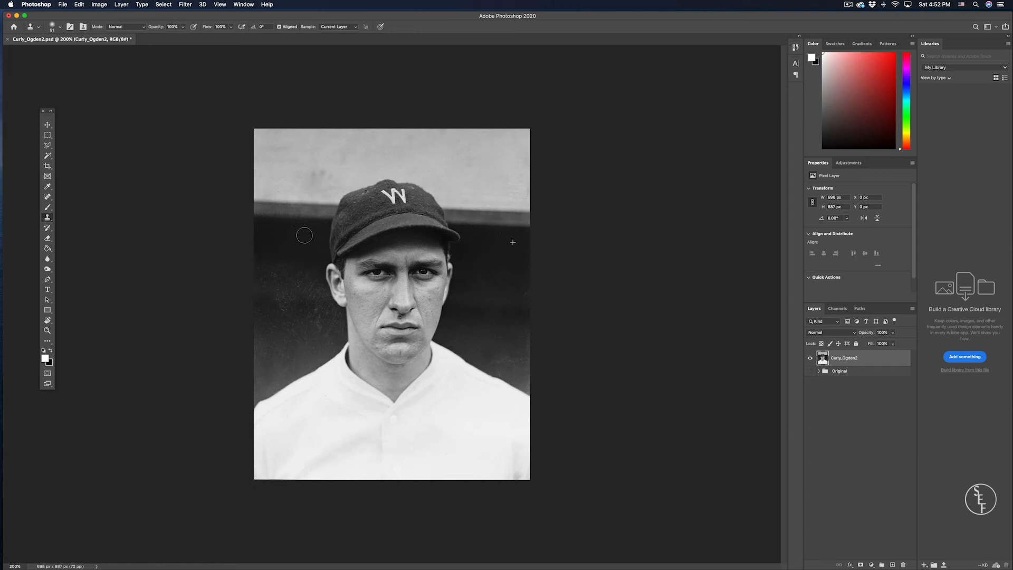
- Clone clean background from right of the face over the dust between the left ear and the photo's left edge
left_click(504, 261, "alt")
mouse_move(296, 277)
left_mouse_down()
mouse_move(260, 283)
mouse_move(317, 287)
mouse_move(338, 315)
mouse_move(311, 310)
mouse_move(262, 342)
left_mouse_up()
left_click(505, 309, "alt")
left_click(498, 303, "alt")
left_click(524, 329, "alt")
left_click(527, 353, "alt")
- Clone dark background over the area just above the left shoulder and undo the last stroke
mouse_move(332, 340)
left_mouse_down()
mouse_move(231, 345)
mouse_move(282, 352)
left_mouse_up()
left_click(321, 343, "alt")
left_click(336, 361, "alt")
key("super+z")
- Try to clone the dark background above the left shoulder with a larger brush
left_click(61, 27)
left_click_drag(61, 52, 64, 52)
left_click(514, 361, "alt")
left_click_drag(260, 356, 291, 351)
key("super+z")
- Try to clone dark background down the left edge of the neck with a smaller brush
left_click(60, 27)
left_click(47, 331)
left_click_drag(63, 52, 56, 51)
triple_click(333, 330)
left_click(48, 218)
left_click(60, 27)
left_click(696, 309, "alt")
left_click_drag(357, 307, 358, 354)
key("super+z")
- Try to clone upward along the left neck edge toward the ear with a slightly larger brush
left_click(60, 27)
left_click_drag(53, 51, 55, 51)
left_click_drag(357, 348, 375, 305)
key("super+z")
- Clone clean dark background along the edge below the left ear and down the neck
left_click_drag(309, 220, 301, 195)
left_click(301, 289, "alt")
left_click_drag(351, 306, 355, 350)
- Enlarge the Clone Stamp brush and clone background from right of the neck over the remaining dust on the left
left_click(47, 331)
triple_click(346, 308, "alt")
left_click(47, 217)
left_click(60, 27)
left_click_drag(55, 52, 63, 51)
left_click(472, 323, "alt")
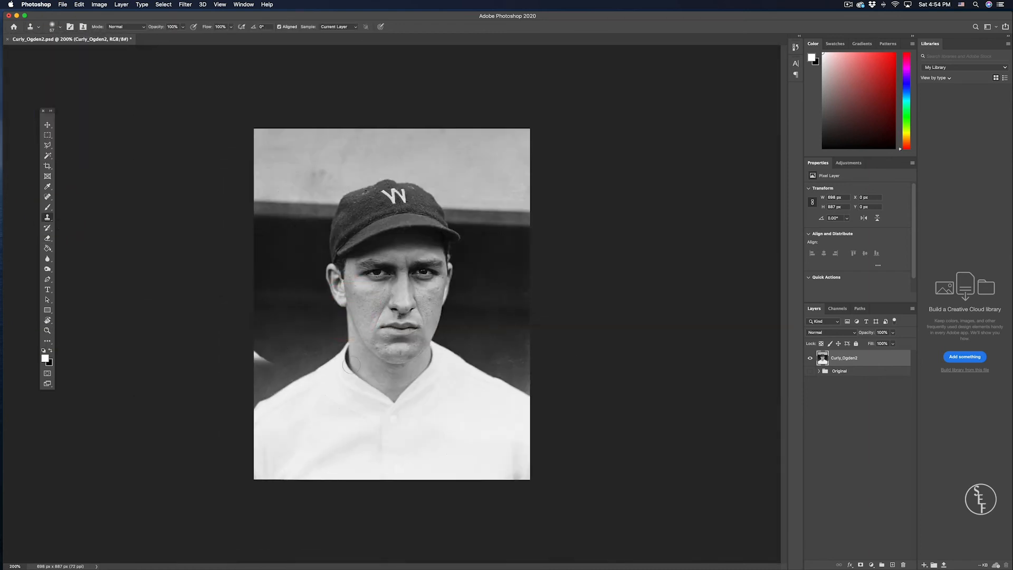
- Undo the clone stroke that left a white patch at the photo's left edge above the shoulder
key("j")
left_click(60, 27)
key("alt+super+z")
- Clone dark background from above the right shoulder over the area above the left shoulder with a smaller brush
left_click(48, 218)
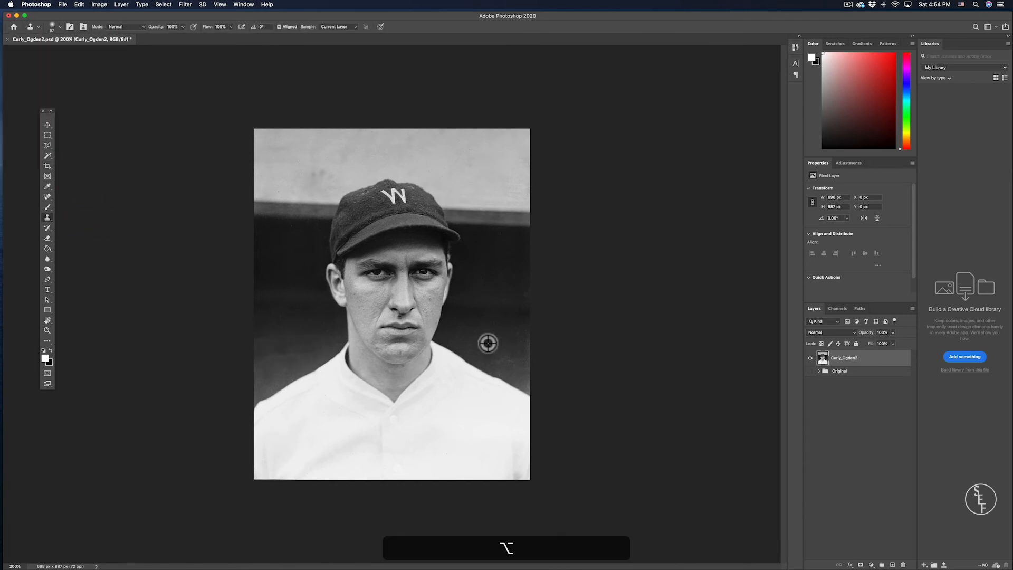
left_click(60, 27)
left_click_drag(63, 52, 57, 52)
left_click(503, 356, "alt")
left_click_drag(267, 353, 257, 365)
left_click(517, 351, "alt")
left_click(308, 344, "alt")
- Enlarge the brush and blend the background between the neck and left shoulder using a nearby clone source
left_click(60, 27)
left_click_drag(58, 51, 65, 51)
left_click(309, 352, "alt")
key("z")
left_click(293, 350)
left_click(250, 376)
- Shrink the Clone Stamp brush and clone dark background again along the left shoulder edge, undoing the unwanted stroke
left_click(48, 217)
left_click(61, 27)
left_click_drag(64, 52, 55, 51)
left_click(323, 352, "alt")
key("alt+super+z")
left_click(357, 294, "alt")
left_click_drag(237, 361, 292, 373)
- Try to clone dark background over the area above the right shoulder
key("z")
left_click(448, 265, "alt")
key("s")
left_click(497, 343, "alt")
left_click_drag(518, 362, 470, 366)
key("alt+super+z")
key("super+z")
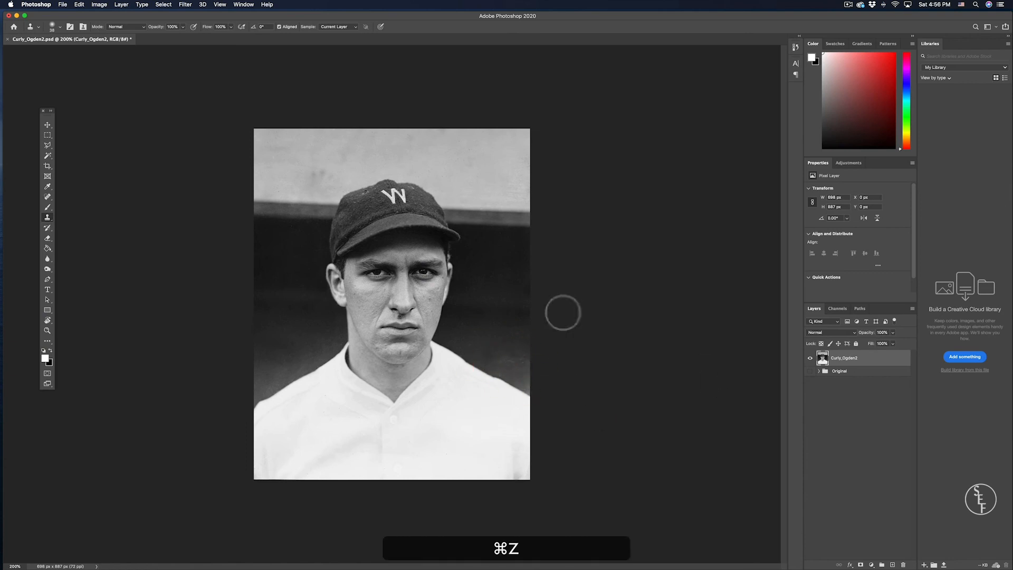
- Try to heal the mark above the right shoulder at the photo's edge with a smaller Spot Healing Brush
left_click(47, 197)
left_click(60, 27)
left_click_drag(41, 52, 35, 51)
left_click(522, 370)
key("super+z")
- Try to clone light wall texture from above the cap over the photo's upper right edge
left_click(345, 169, "alt")
left_click(521, 195)
left_click(48, 217)
left_click(353, 167, "alt")
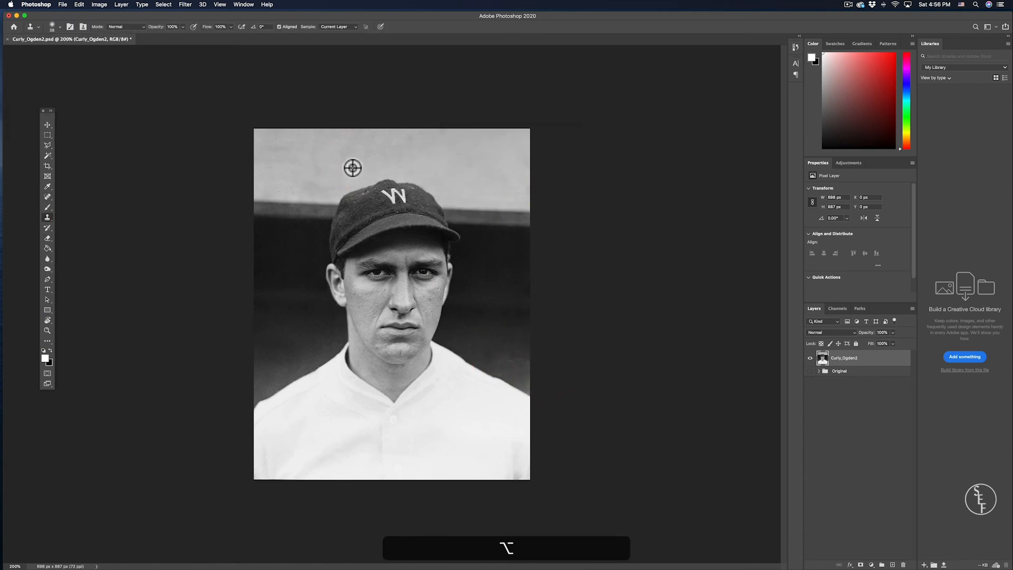
left_click_drag(523, 181, 538, 156)
key("alt+super+z")
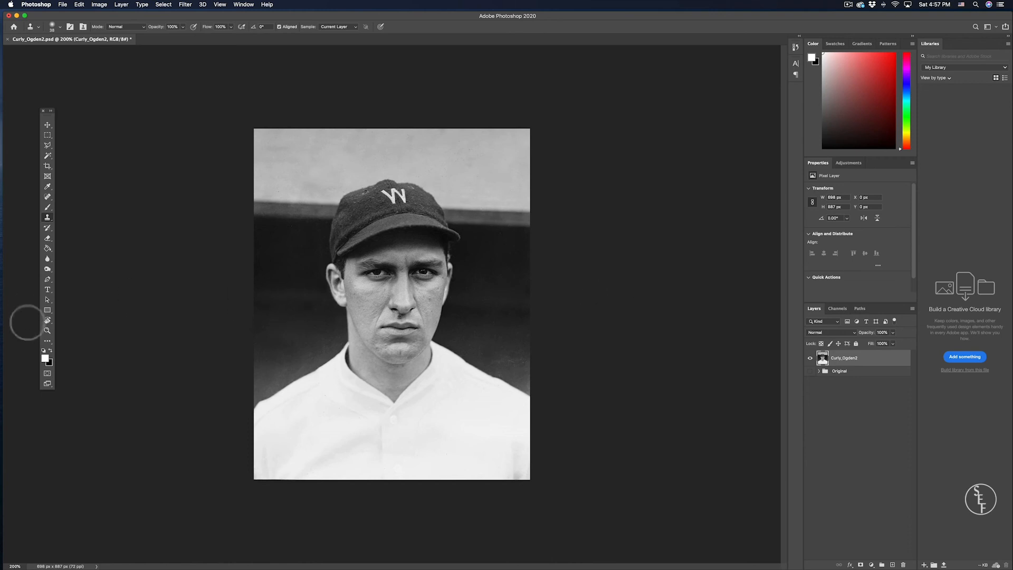
- Reduce the Spot Healing Brush size and heal the dark spot between the nose and upper lip
left_click(47, 330)
left_click_drag(401, 320, 401, 320)
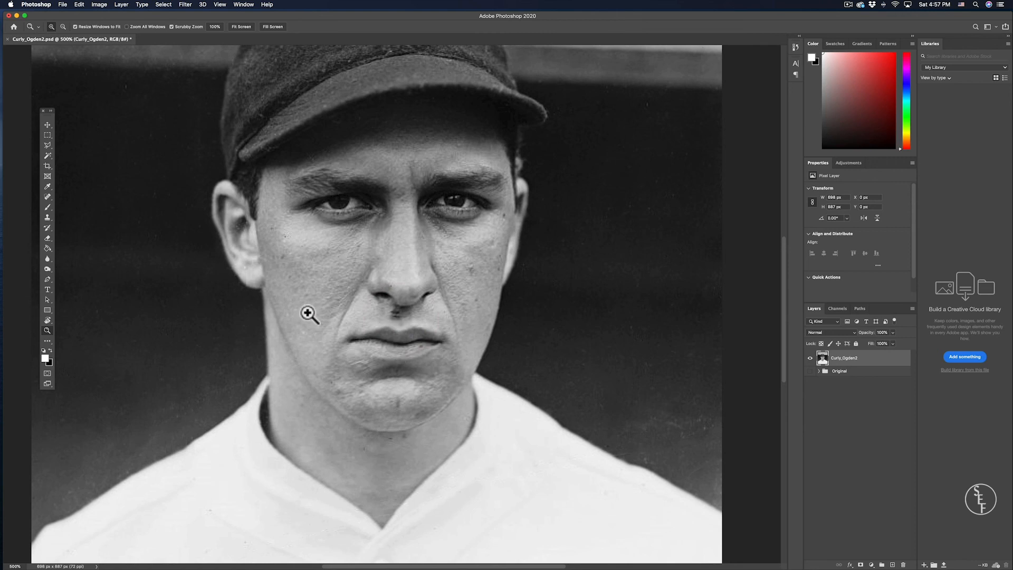
left_click(47, 197)
left_click(48, 197)
left_click(72, 196)
left_click(61, 26)
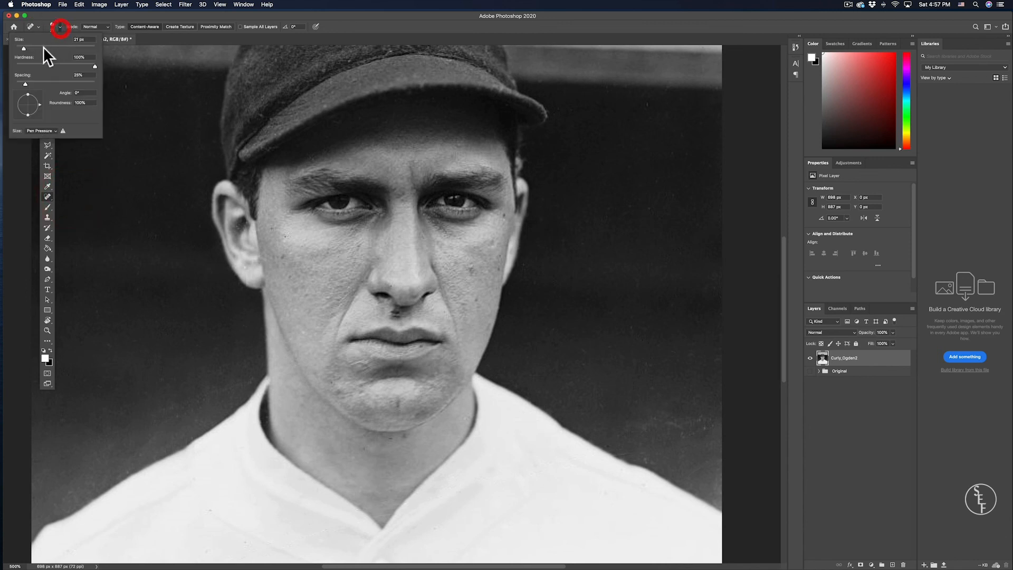
left_click_drag(24, 46, 16, 48)
key("Return")
left_click(399, 312)
- Undo the last heal and retouch the dark spot beneath the nose again at close range
left_click(45, 331)
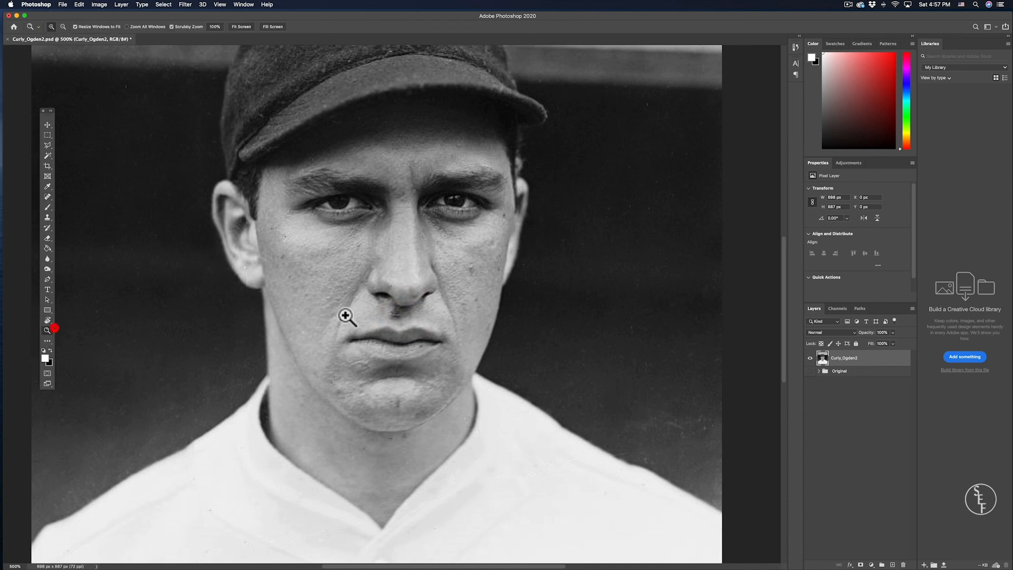
left_click_drag(388, 317, 414, 317)
key("super+z")
left_click(47, 197)
left_click(401, 315)
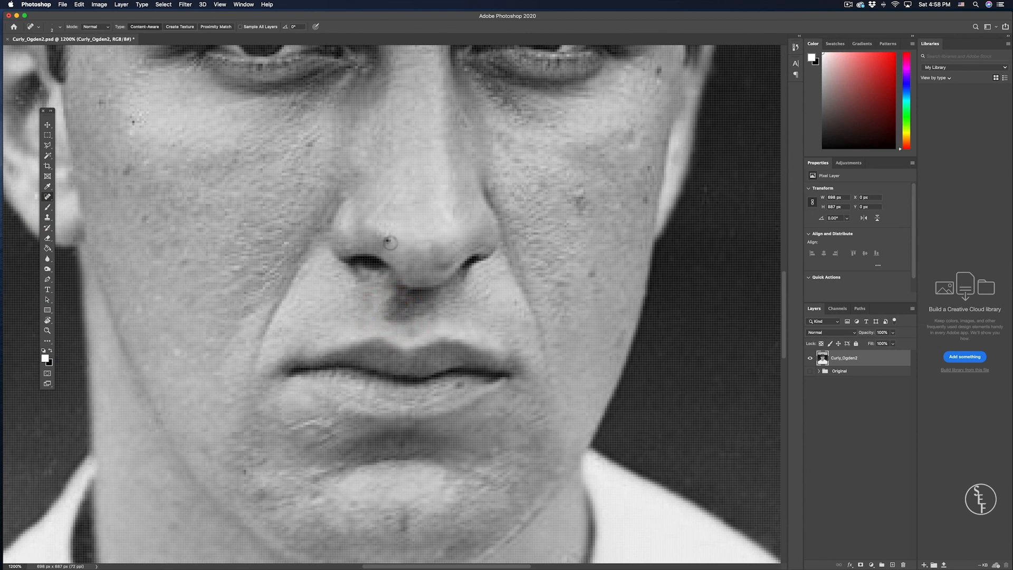
- Review the whole restored portrait and expand the Original layer group
left_click(48, 331)
left_click(516, 312, "alt")
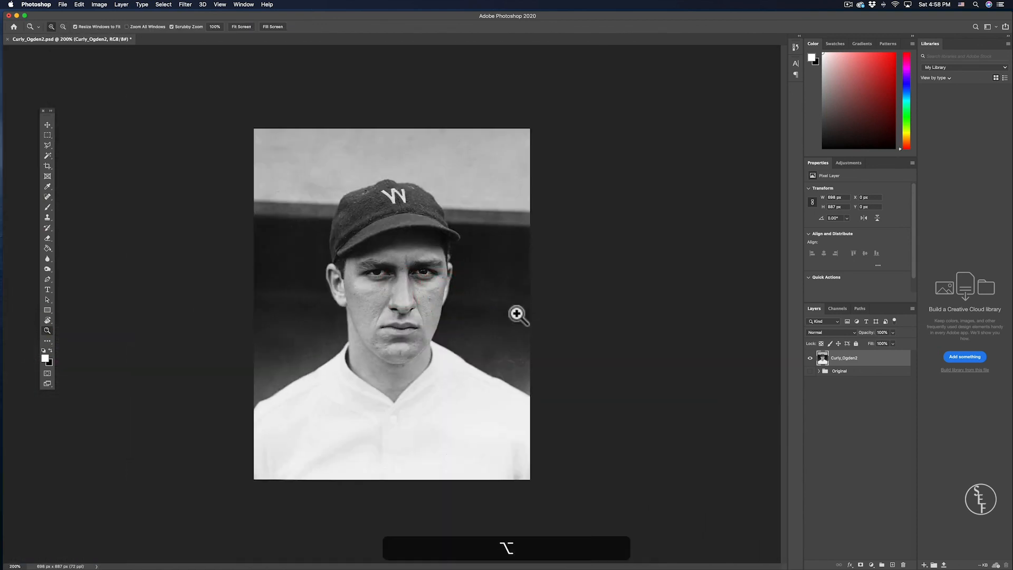
left_click(819, 371)
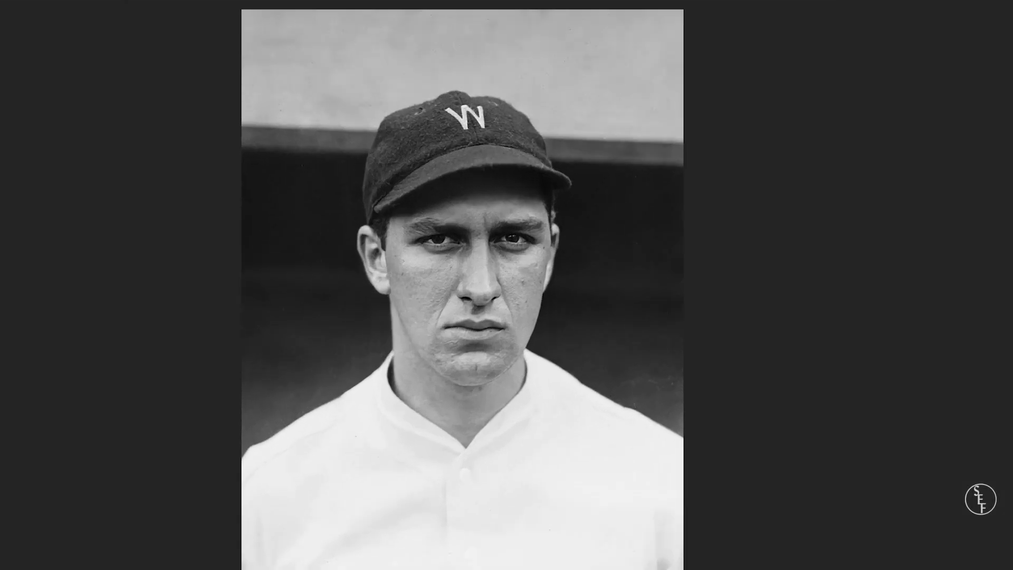